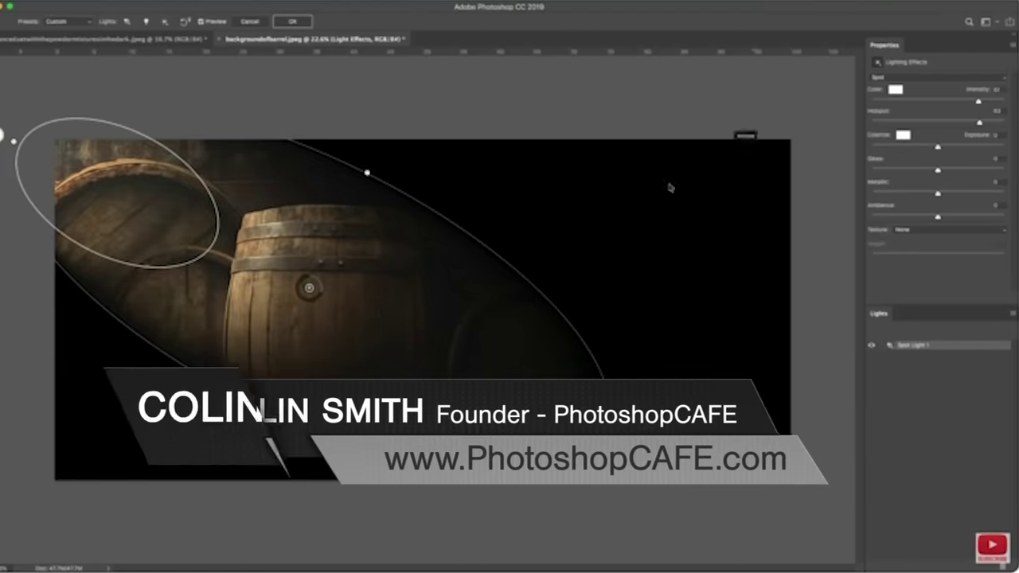
- Raise the ambient light and reshape the radial gradient ellipse in the lighting preview
left_click_drag(938, 216, 966, 216)
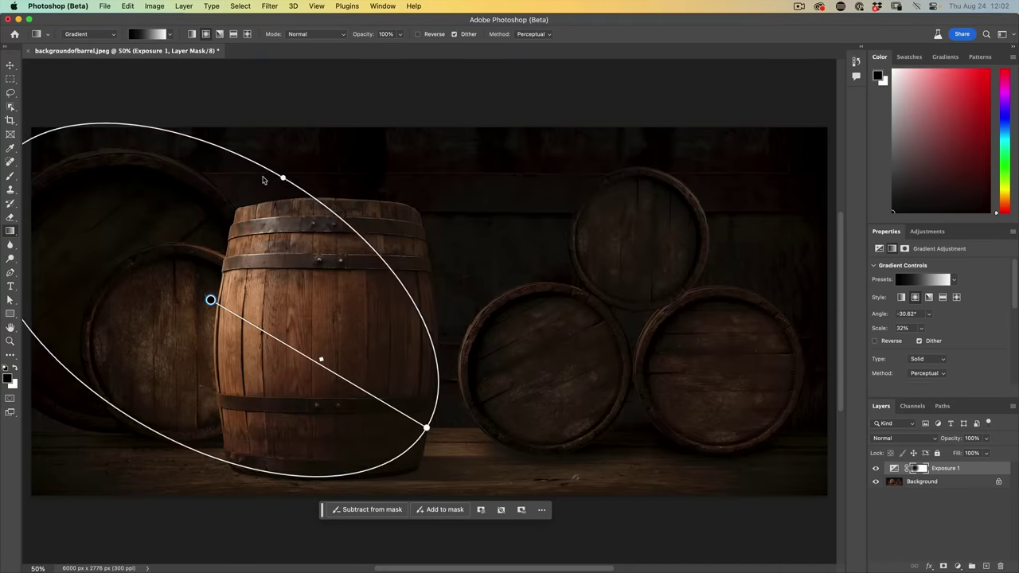
left_click_drag(262, 180, 263, 213)
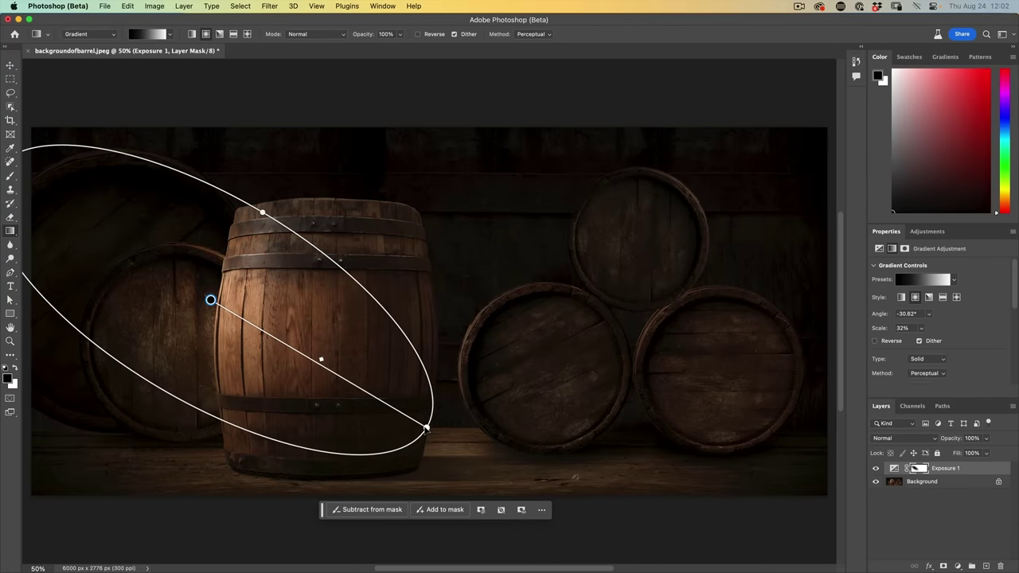
left_click_drag(426, 429, 514, 470)
mouse_move(210, 298)
left_mouse_down()
mouse_move(740, 234)
mouse_move(204, 296)
left_mouse_up()
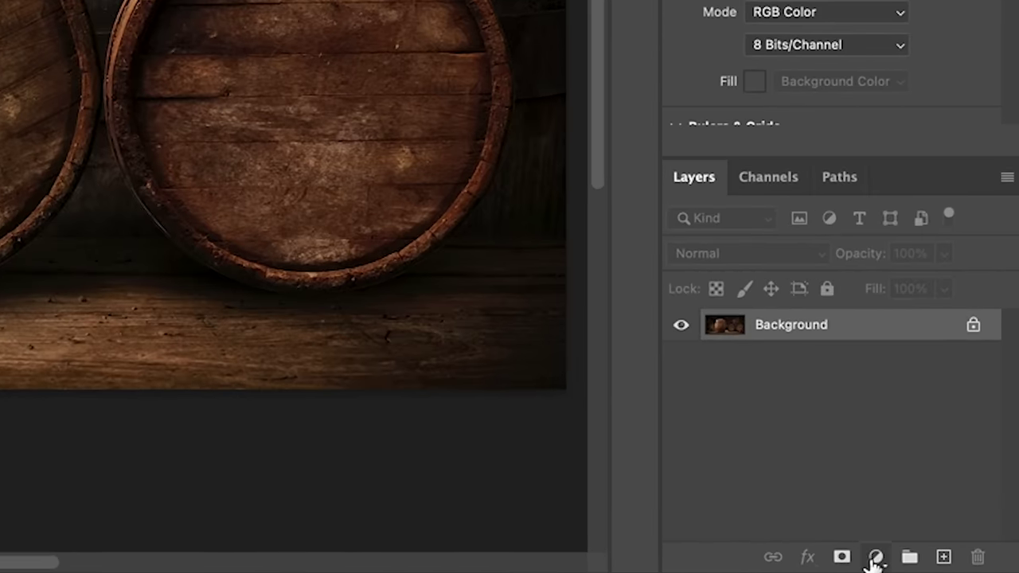
- Add an Exposure adjustment layer set to -2.24 and target its mask
left_click(958, 566)
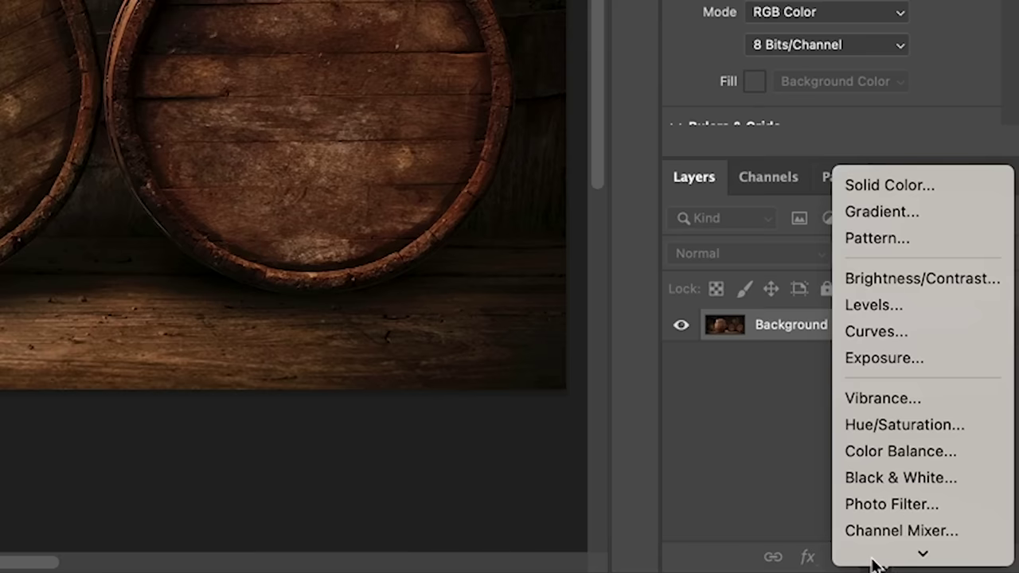
left_click(898, 197)
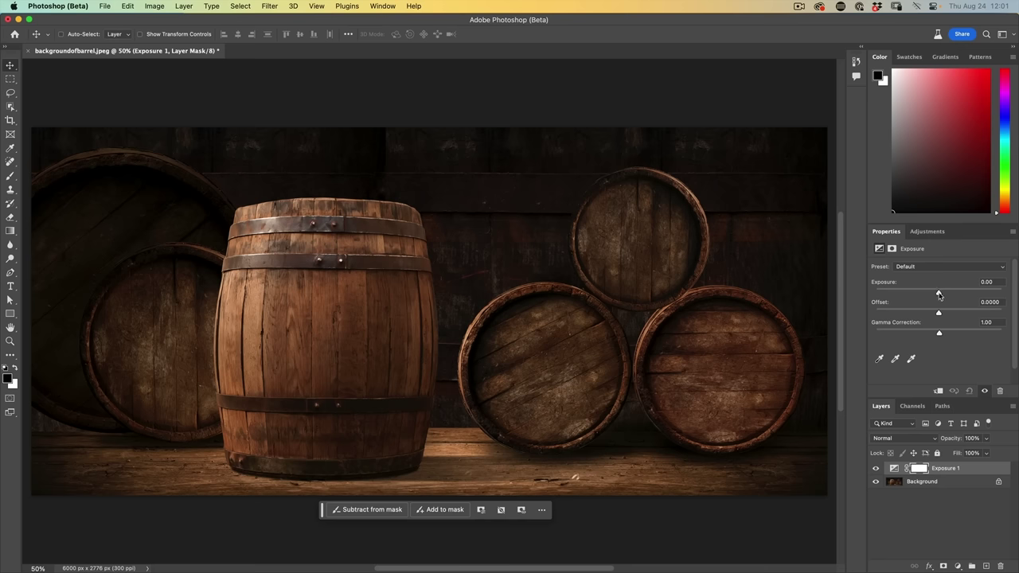
left_click_drag(830, 0, 792, 0)
left_click_drag(923, 295, 917, 293)
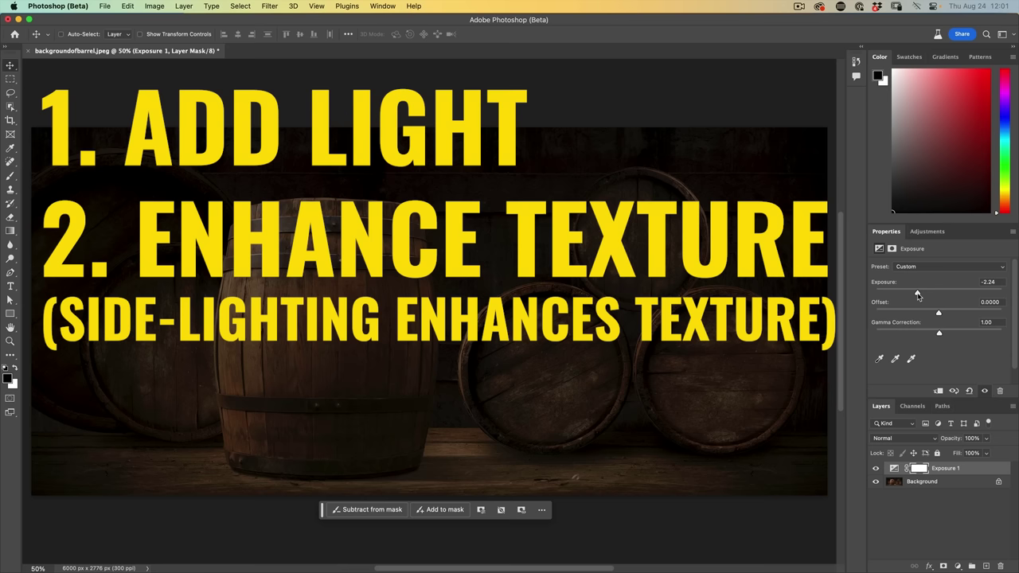
left_click(920, 470)
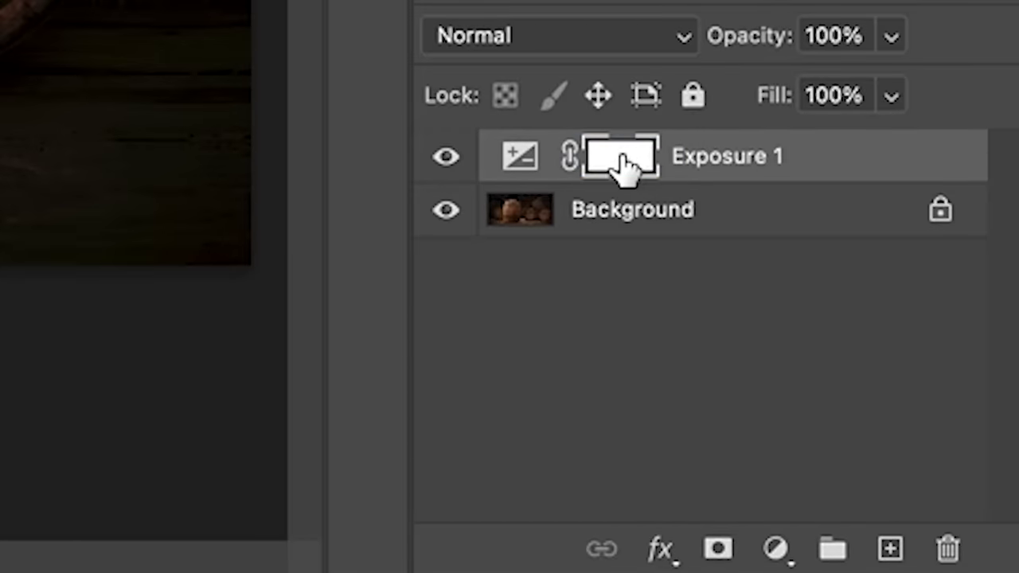
- Reset colours to default black and white, then compare the image with Exposure 1 hidden and shown
key("d")
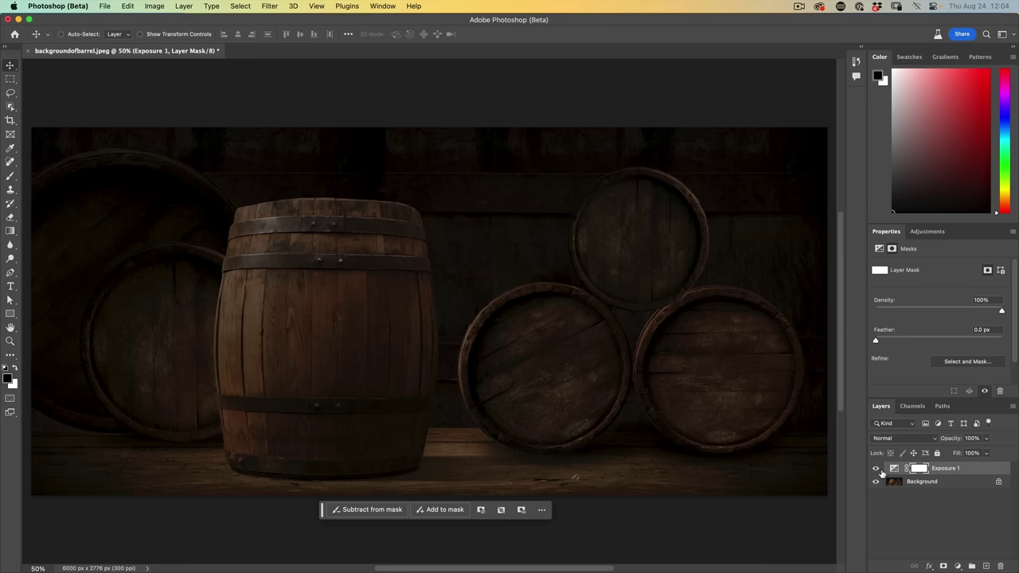
left_click(876, 468)
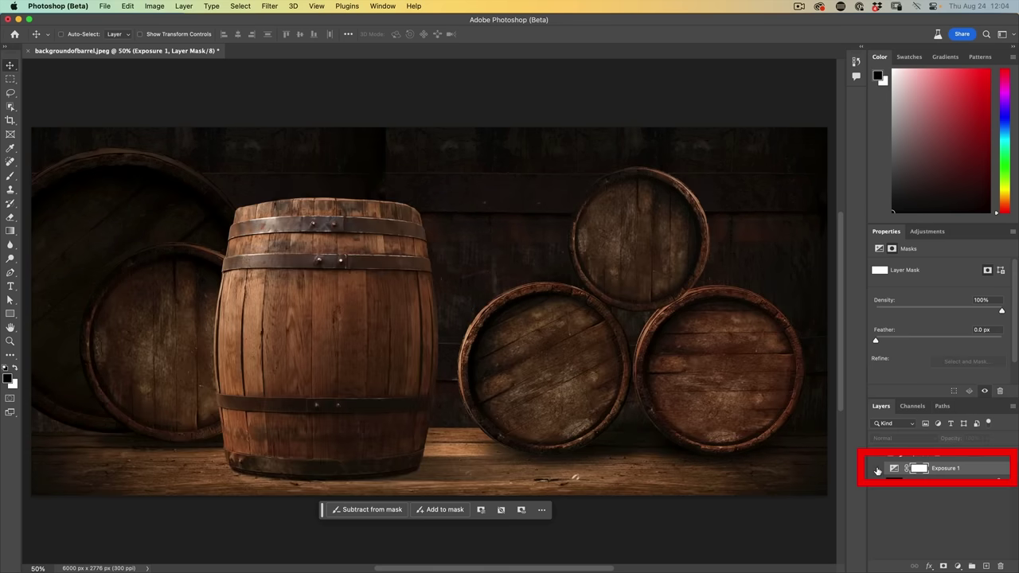
left_click(876, 468)
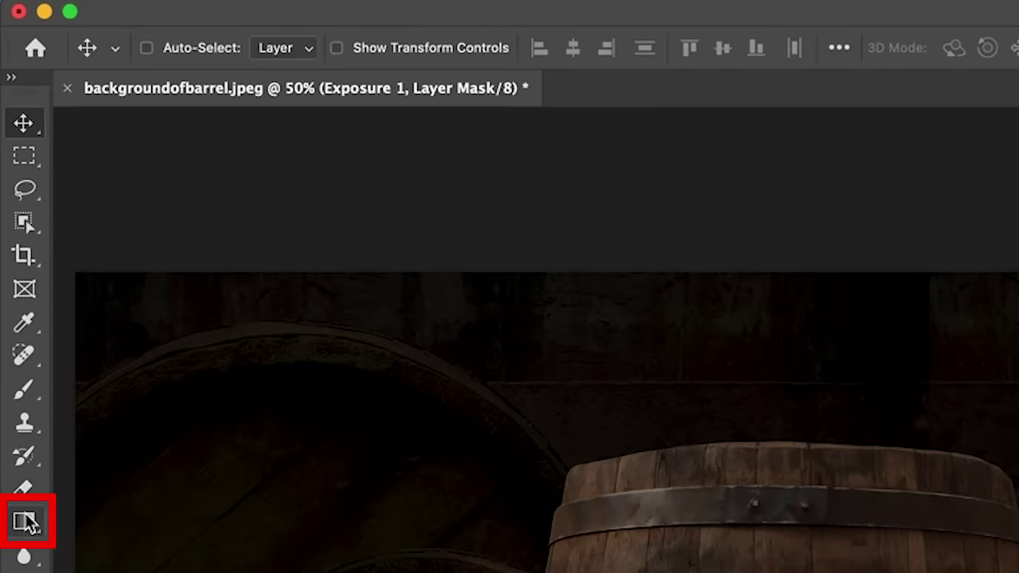
- Set up the Gradient tool with the black-to-white Foreground to Background preset in radial mode
left_click(11, 230)
left_click(101, 521)
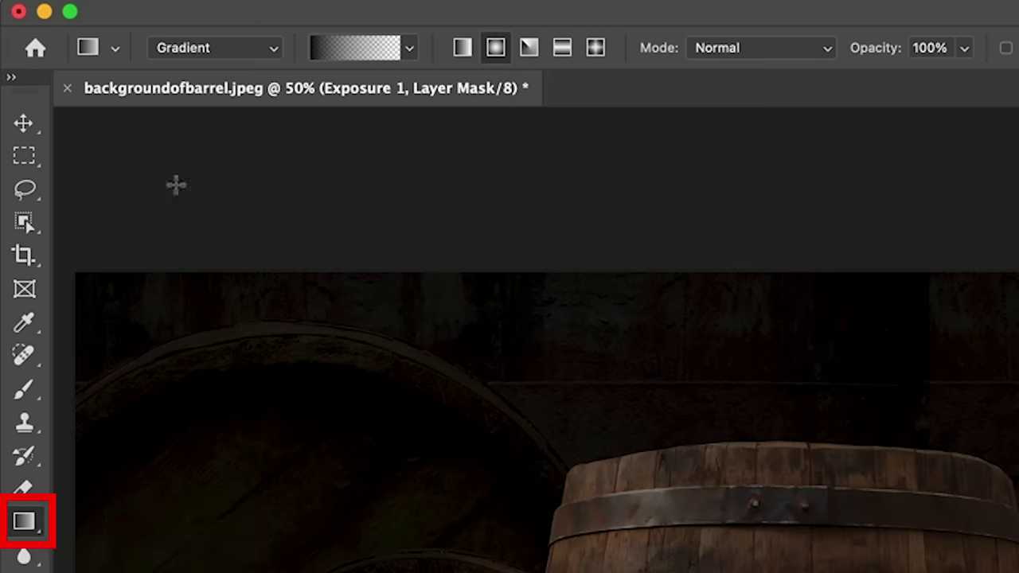
left_click(405, 47)
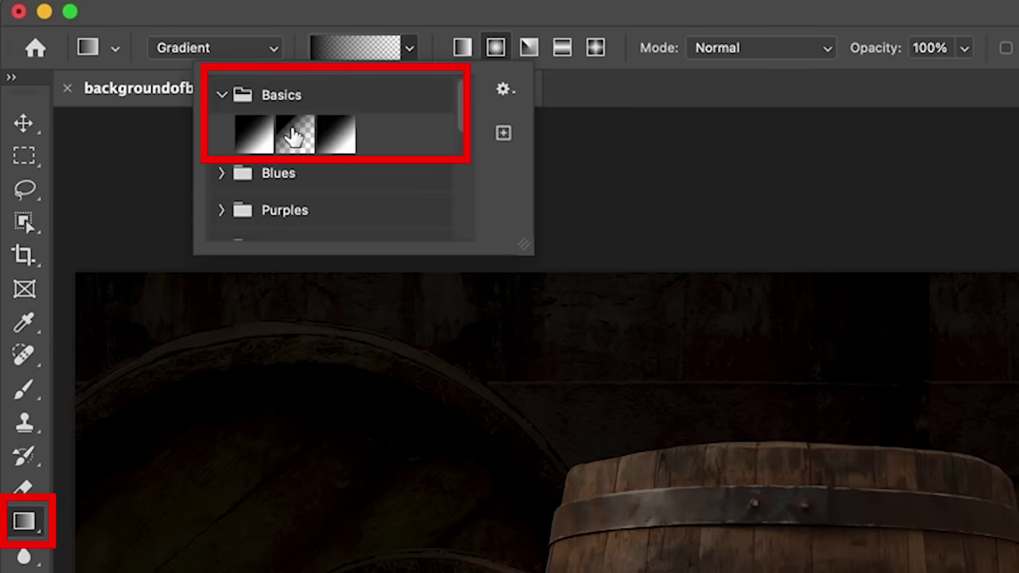
left_click(249, 132)
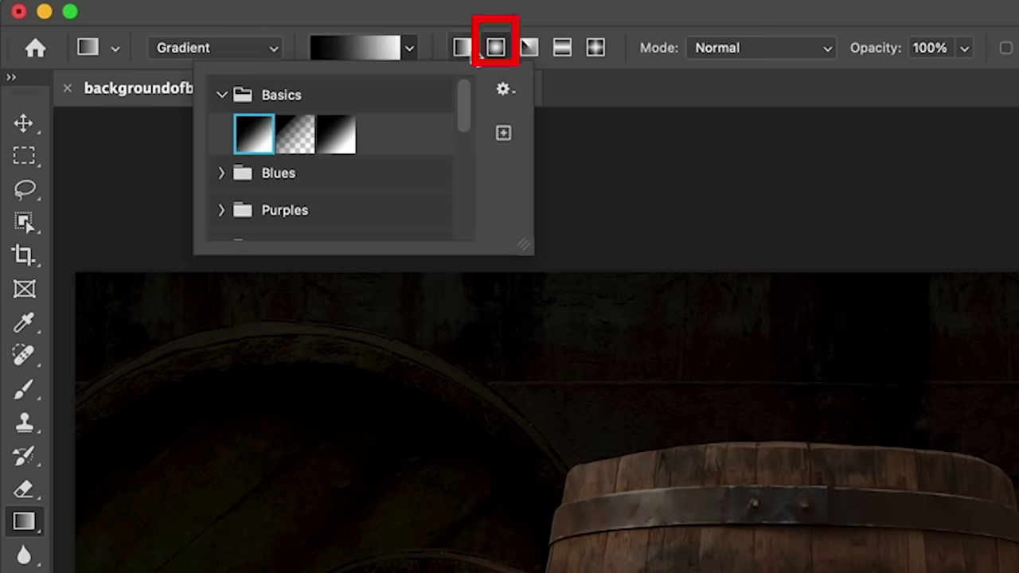
left_click(494, 47)
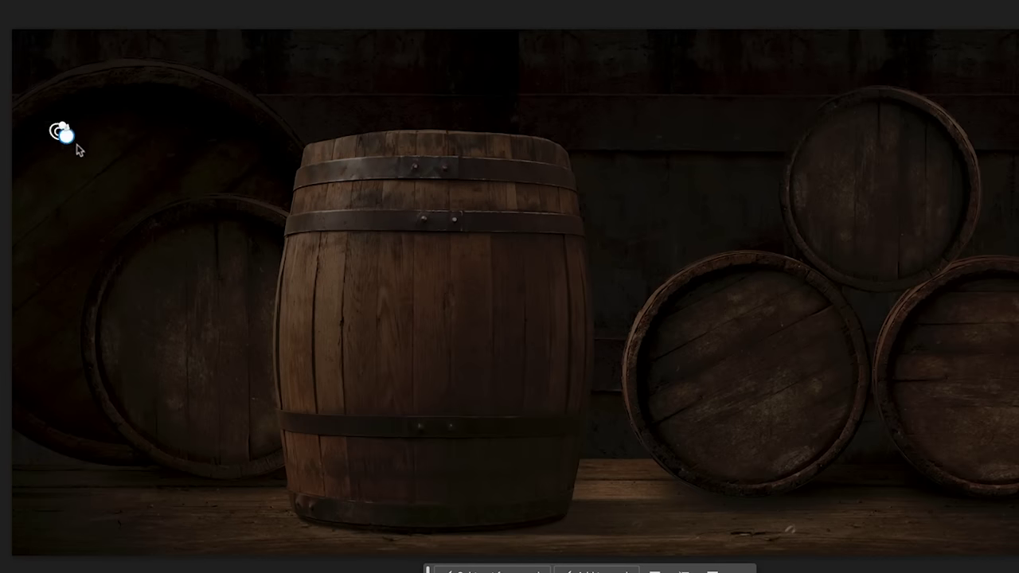
- Draw a radial gradient on the mask and shape it into a tilted ellipse centred on the barrel
left_click_drag(77, 148, 411, 338)
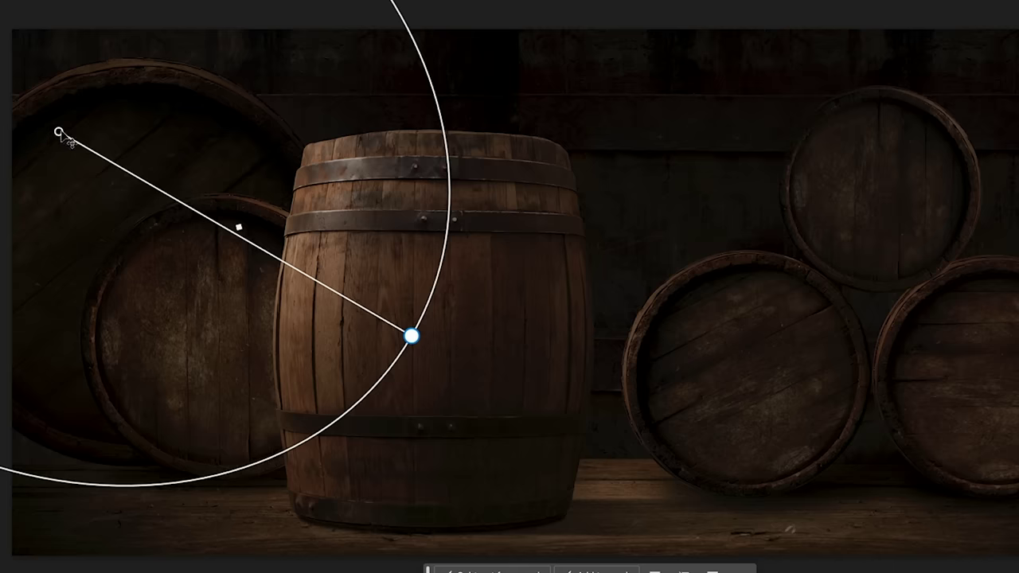
left_click_drag(63, 136, 360, 297)
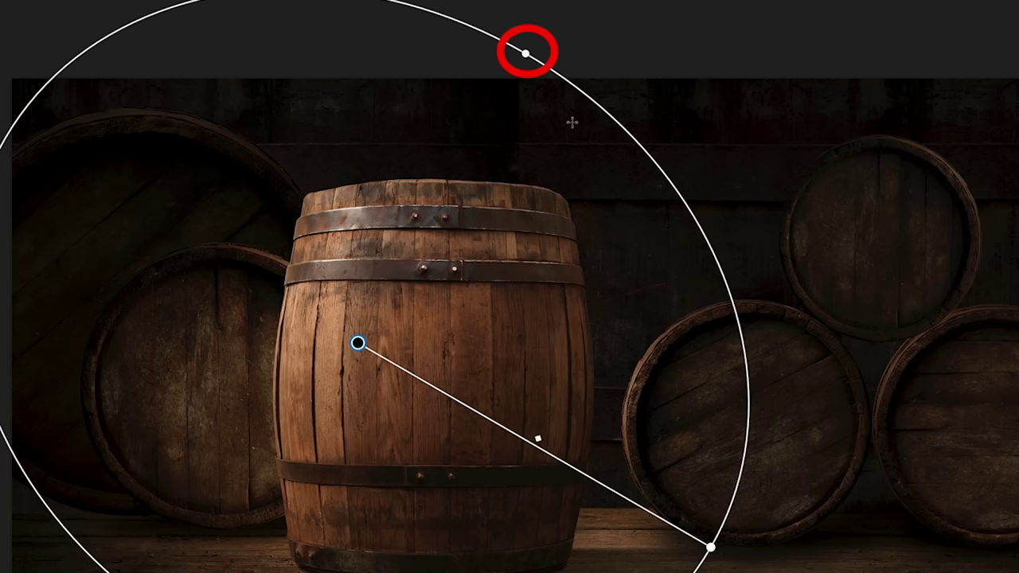
mouse_move(525, 53)
left_mouse_down()
mouse_move(379, 225)
mouse_move(406, 200)
mouse_move(400, 210)
left_mouse_up()
left_click_drag(359, 344, 271, 326)
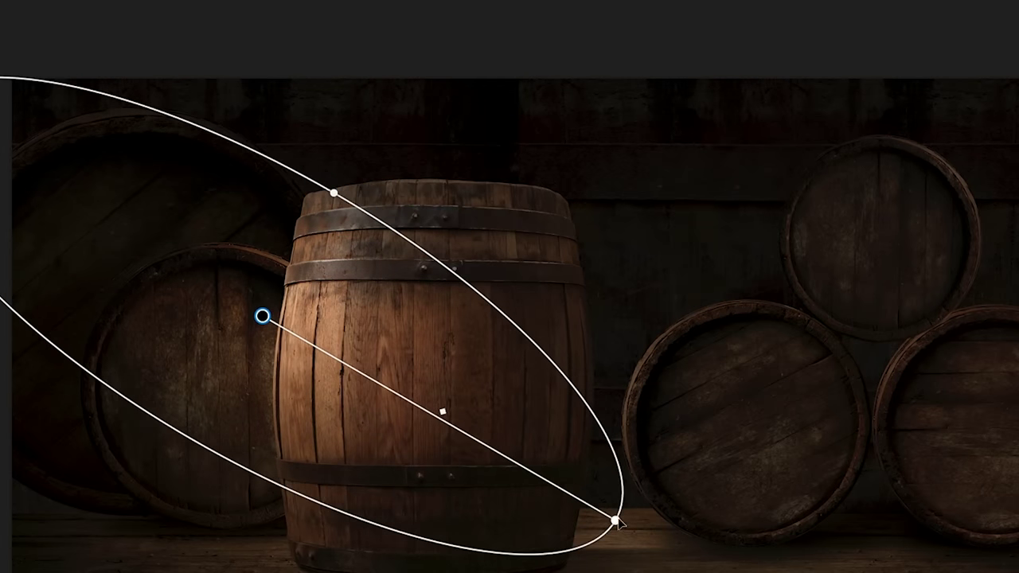
left_click_drag(616, 520, 672, 562)
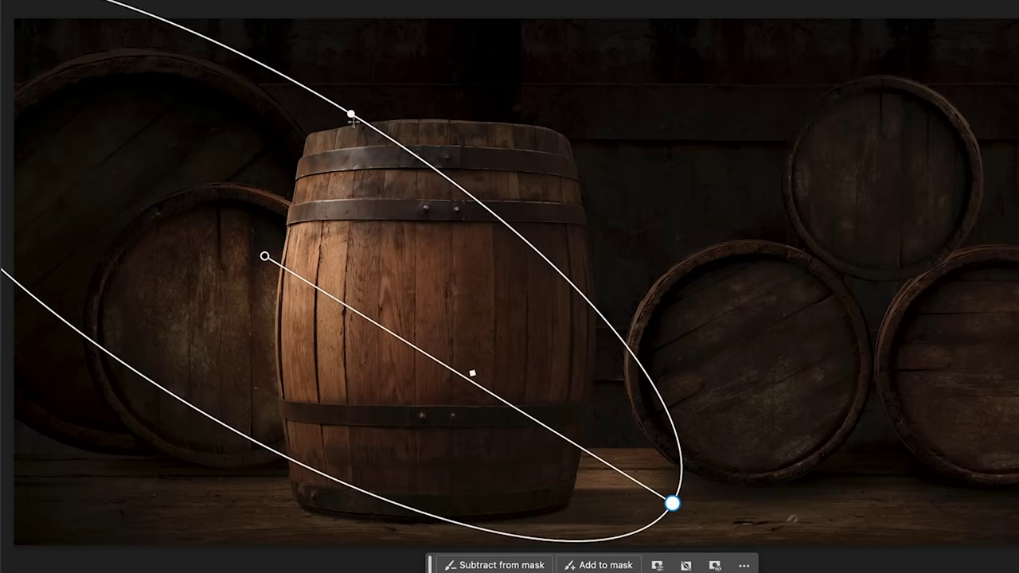
mouse_move(352, 114)
left_mouse_down()
mouse_move(347, 121)
mouse_move(357, 106)
left_mouse_up()
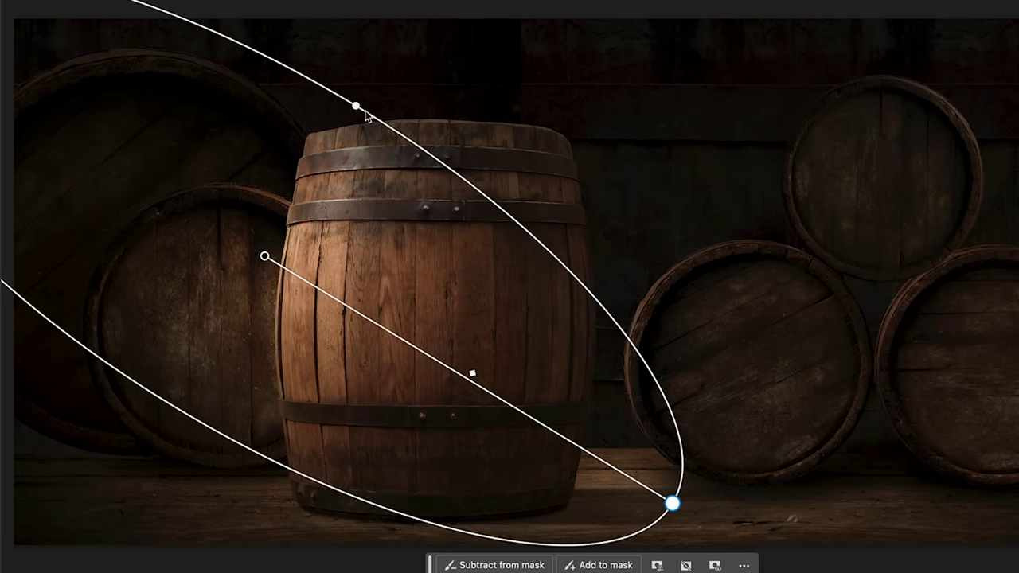
left_click_drag(264, 257, 258, 259)
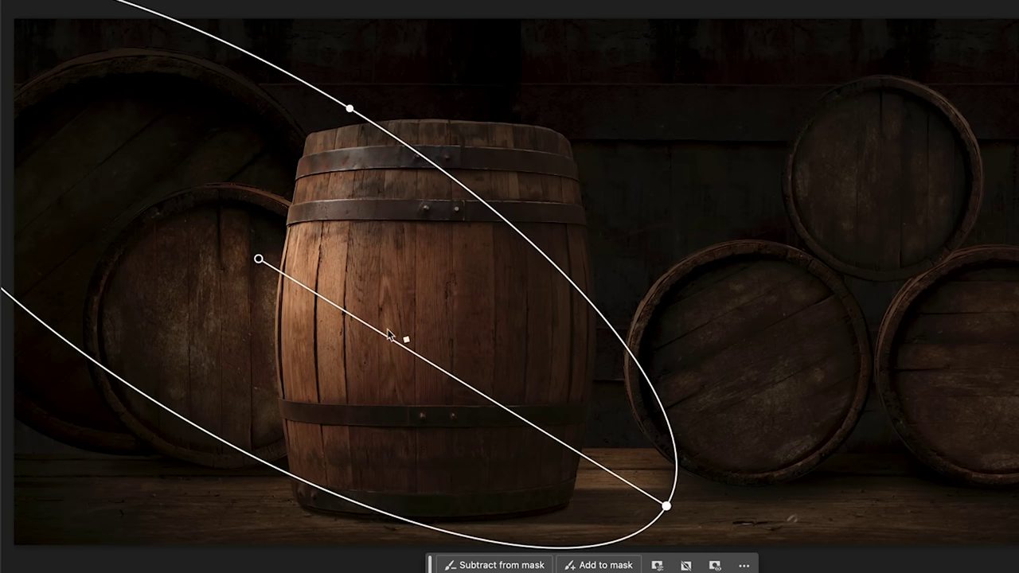
left_click_drag(382, 330, 459, 367)
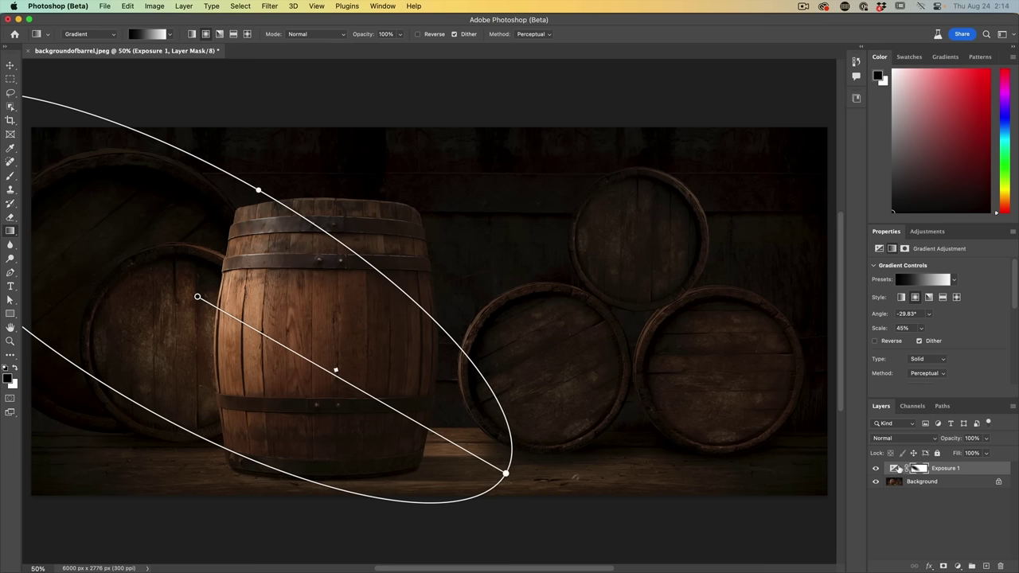
- Commit the spotlight gradient and compare the image with Exposure 1 hidden and shown
left_click(894, 468)
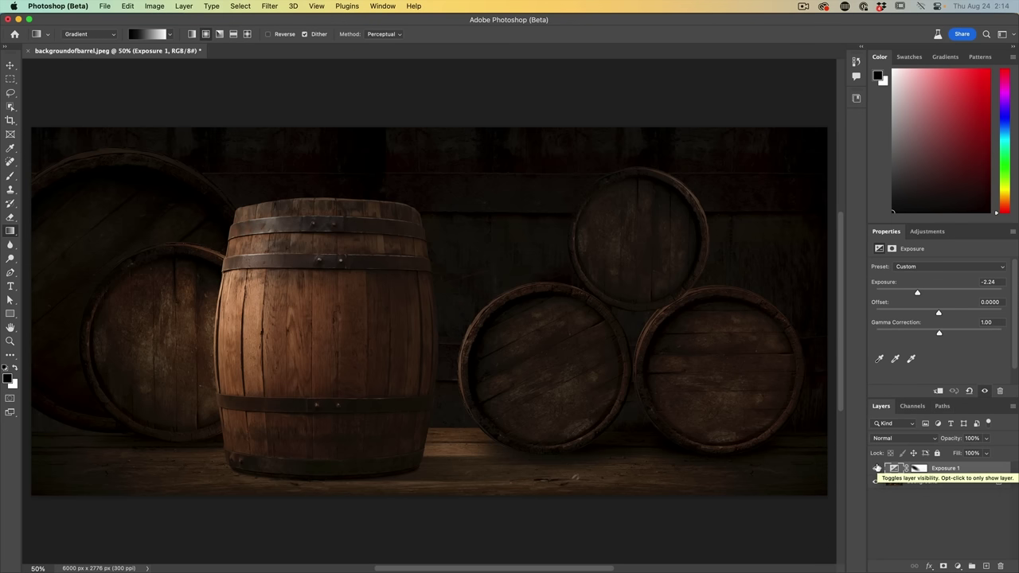
left_click(875, 468)
left_click(875, 468)
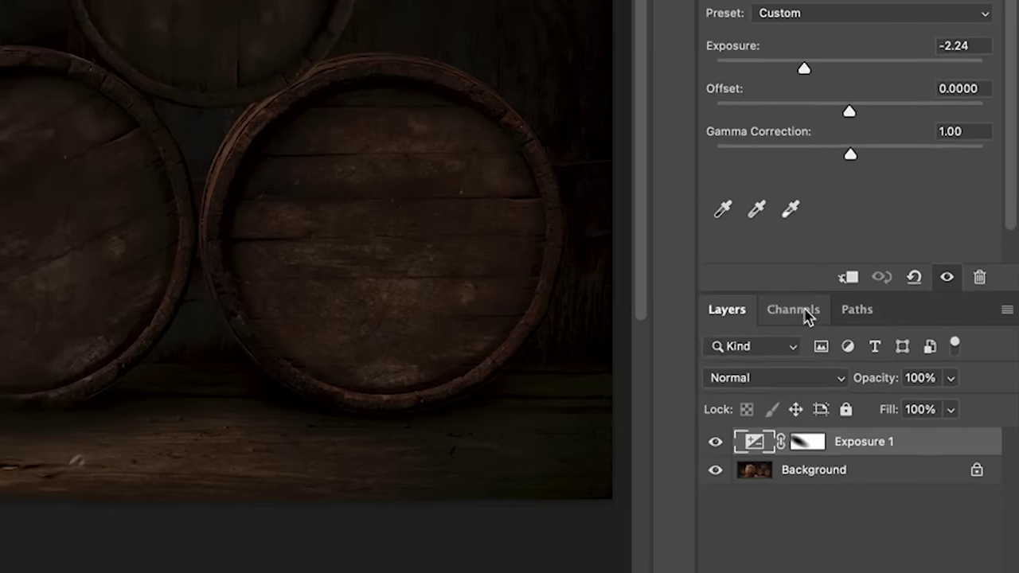
- Inspect the Red channel on its own, then return to the RGB composite and the layers list
left_click(918, 408)
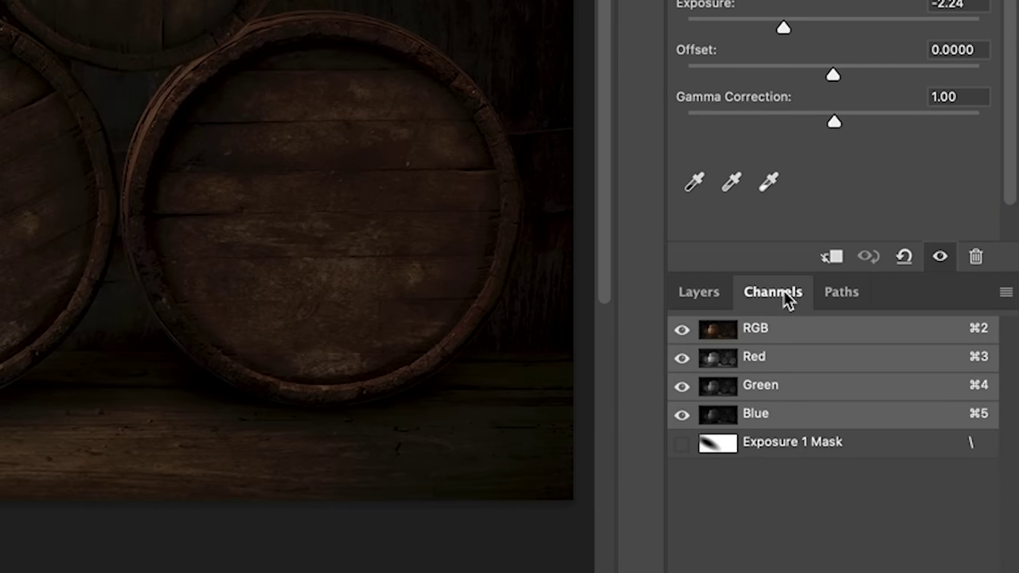
left_click(763, 358)
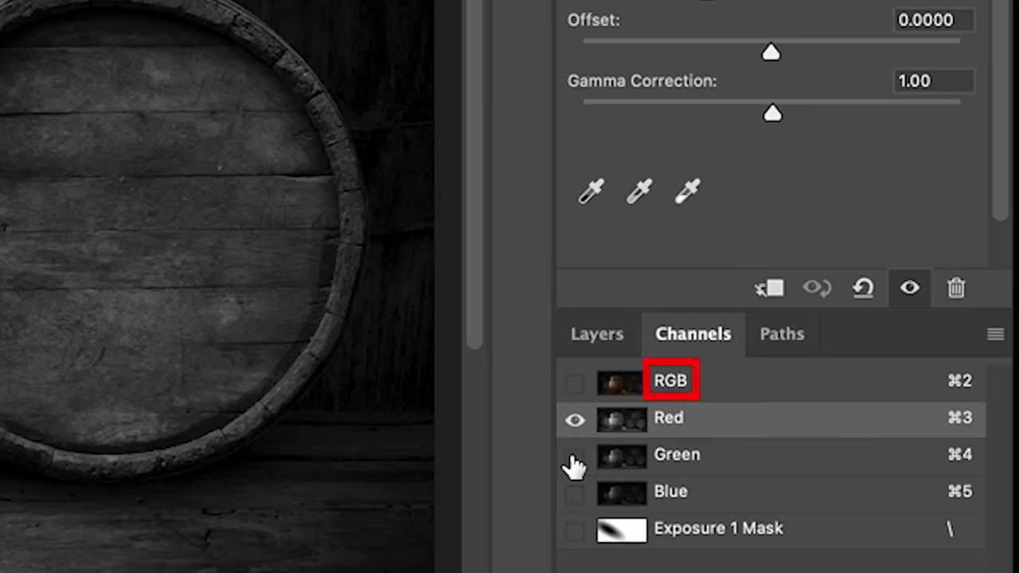
left_click(673, 383)
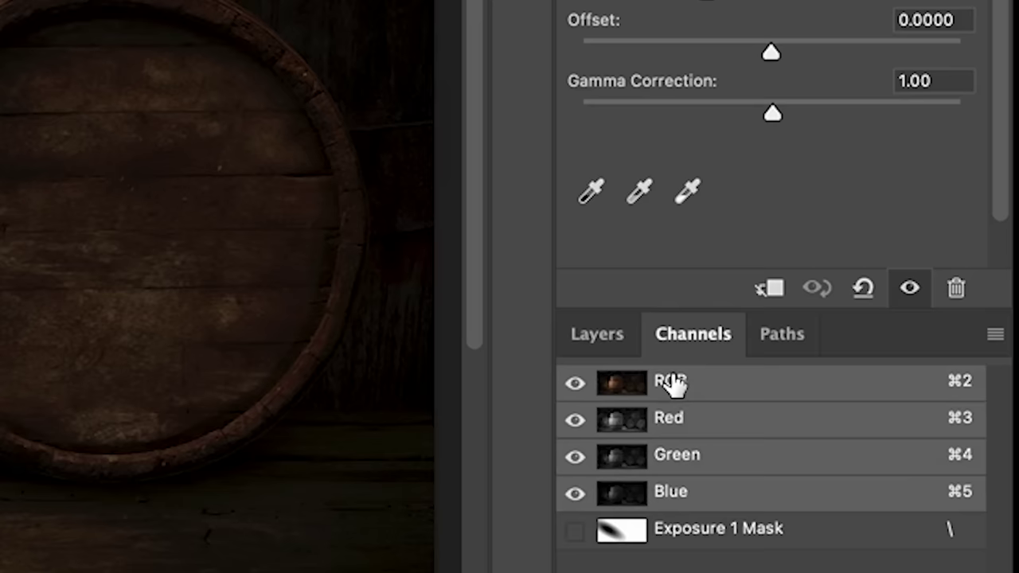
left_click(603, 333)
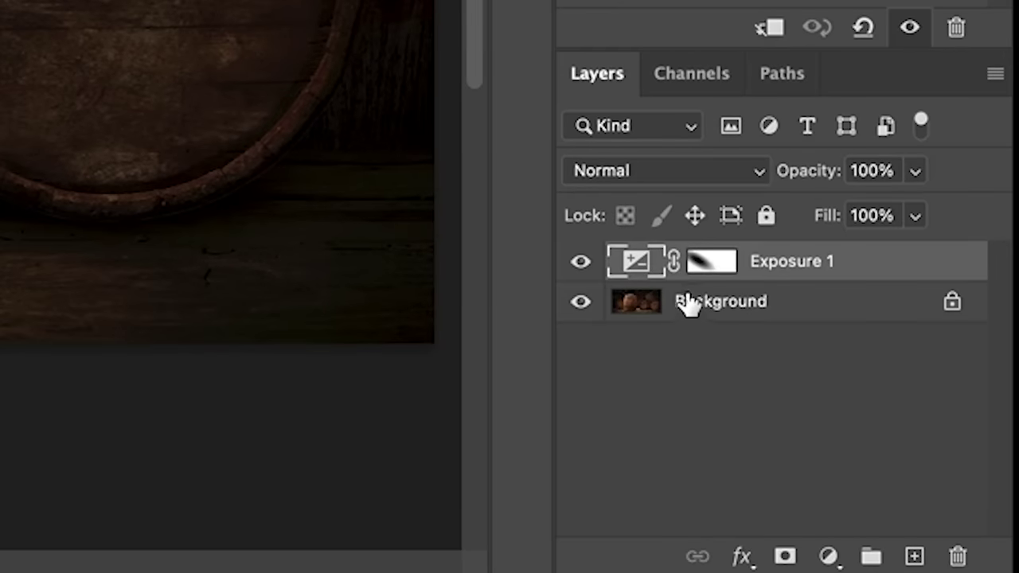
- Copy the selected bright areas of Background to a new Layer 1, comparing with Background hidden
left_click(688, 303)
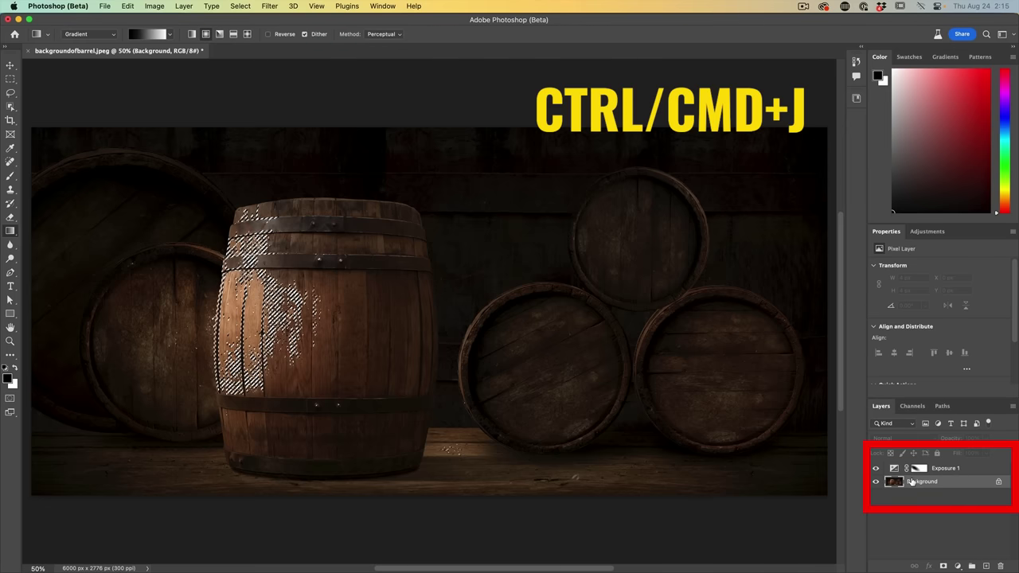
key("super+j")
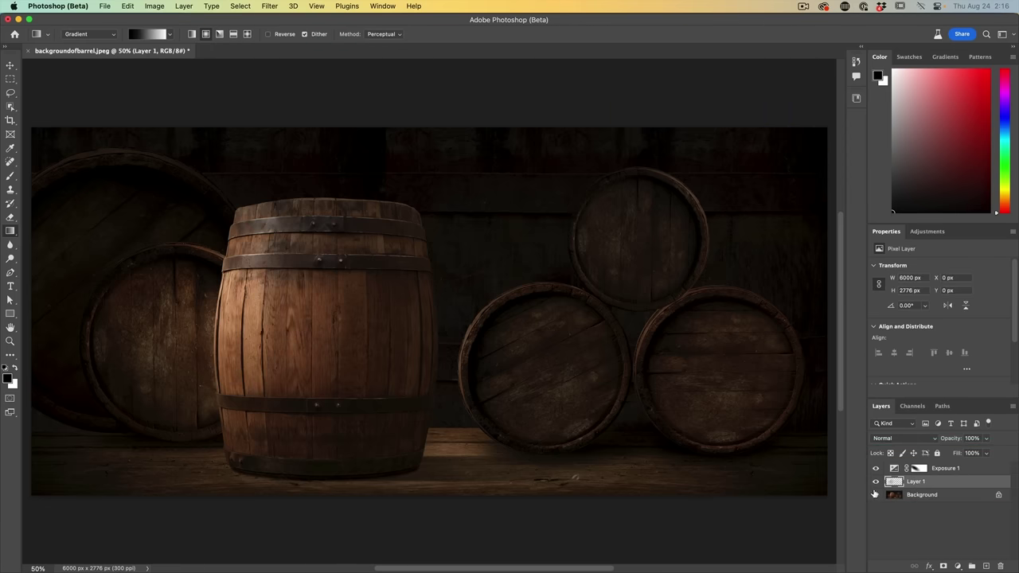
left_click(876, 494)
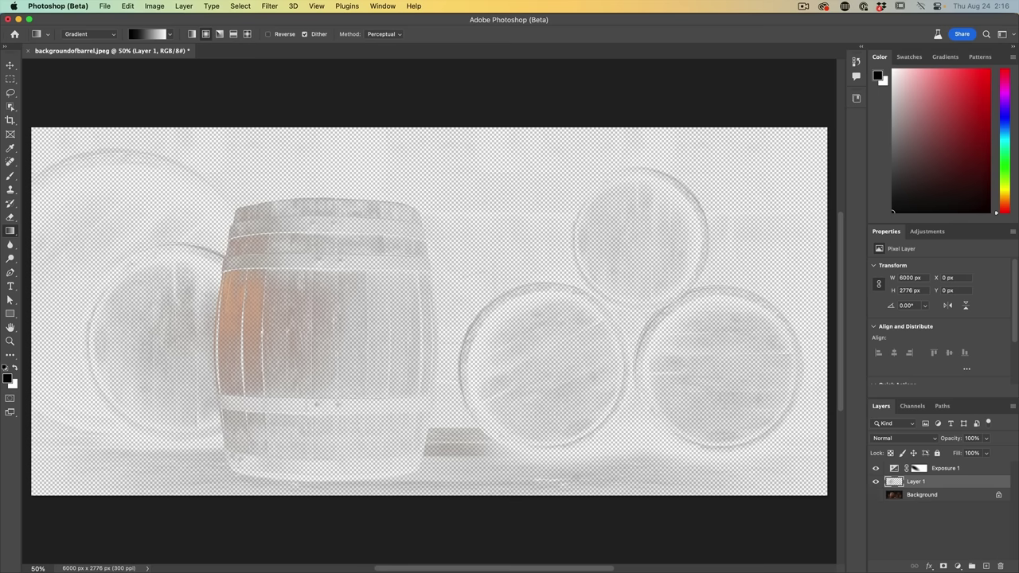
left_click(876, 495)
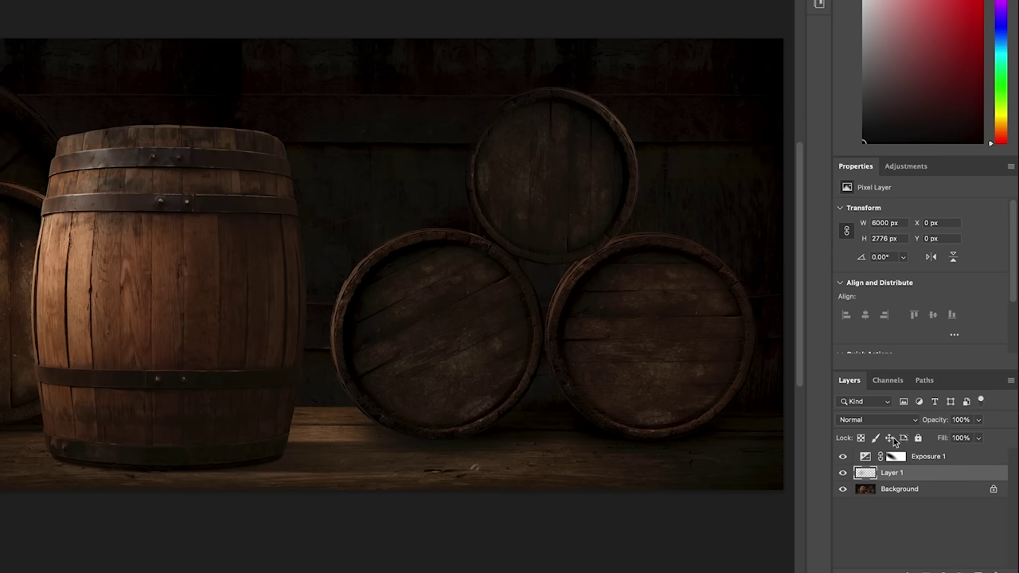
- Set Layer 1 to Overlay blending and apply a High Pass filter with a 3.8-pixel radius
left_click(877, 417)
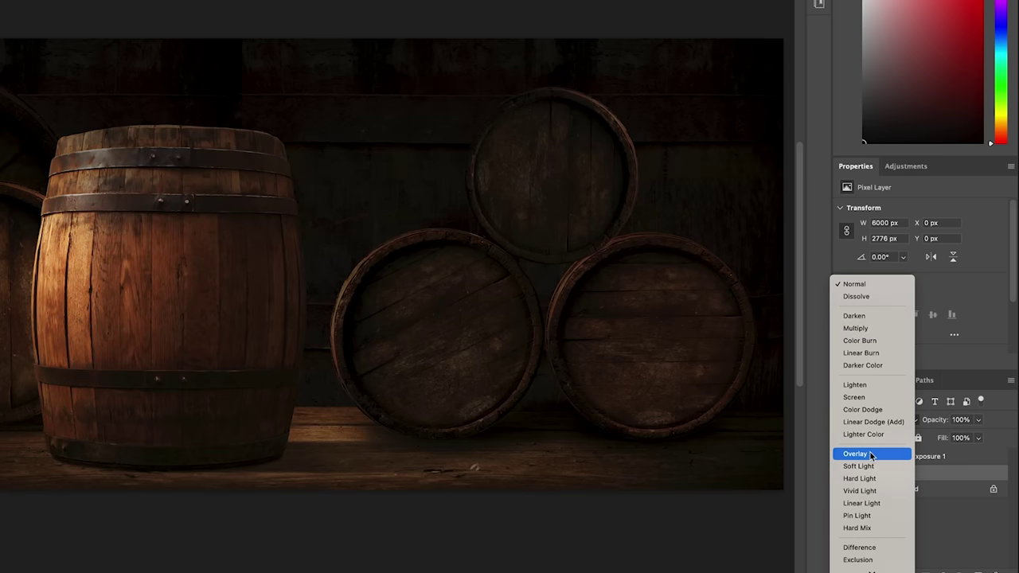
left_click(872, 456)
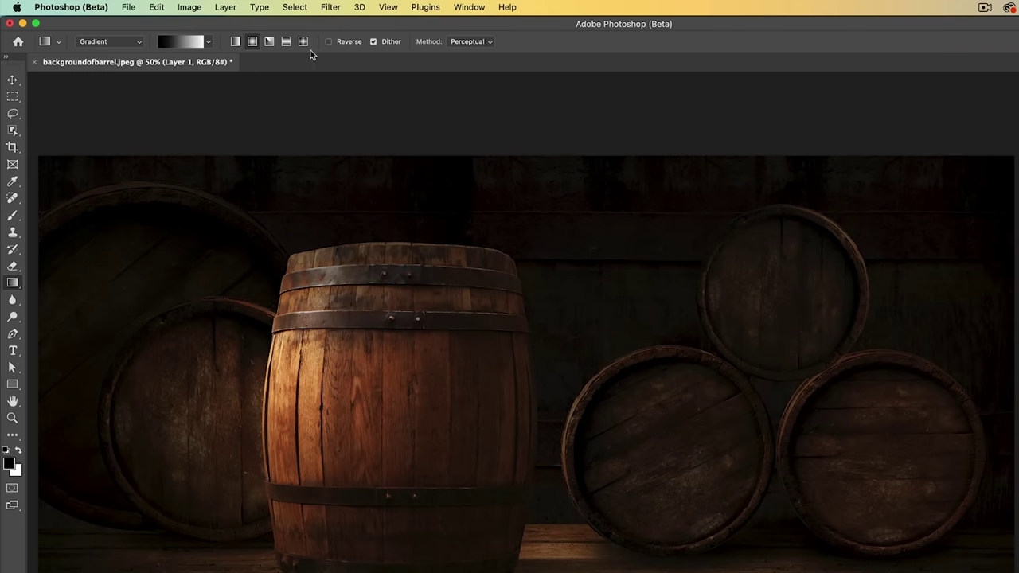
left_click(329, 7)
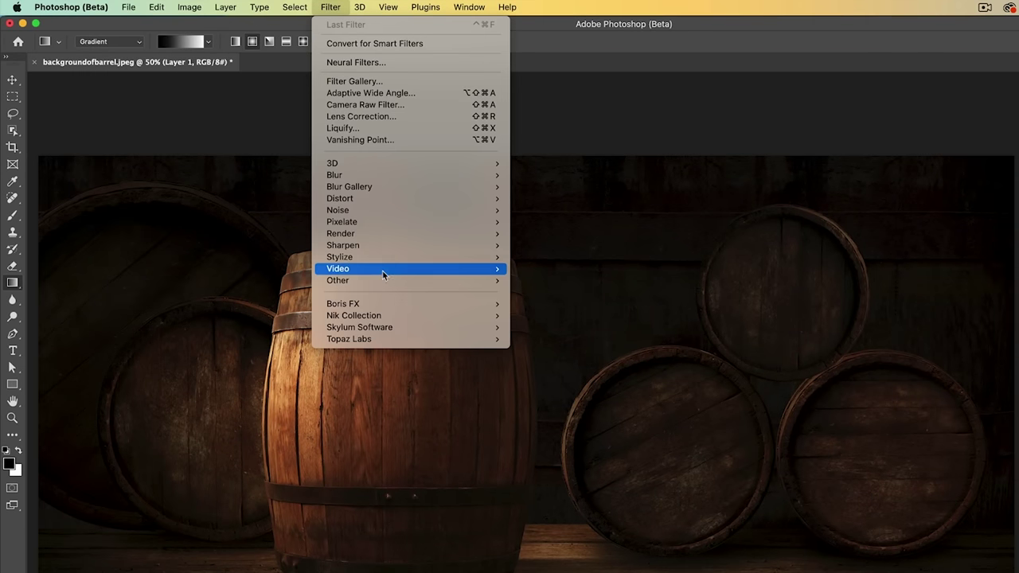
mouse_move(383, 280)
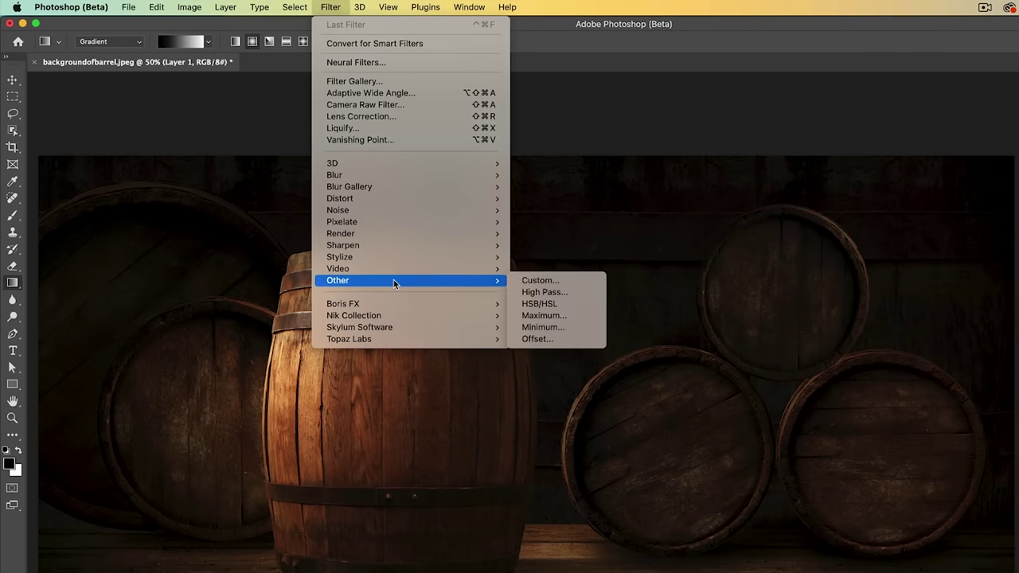
left_click(548, 293)
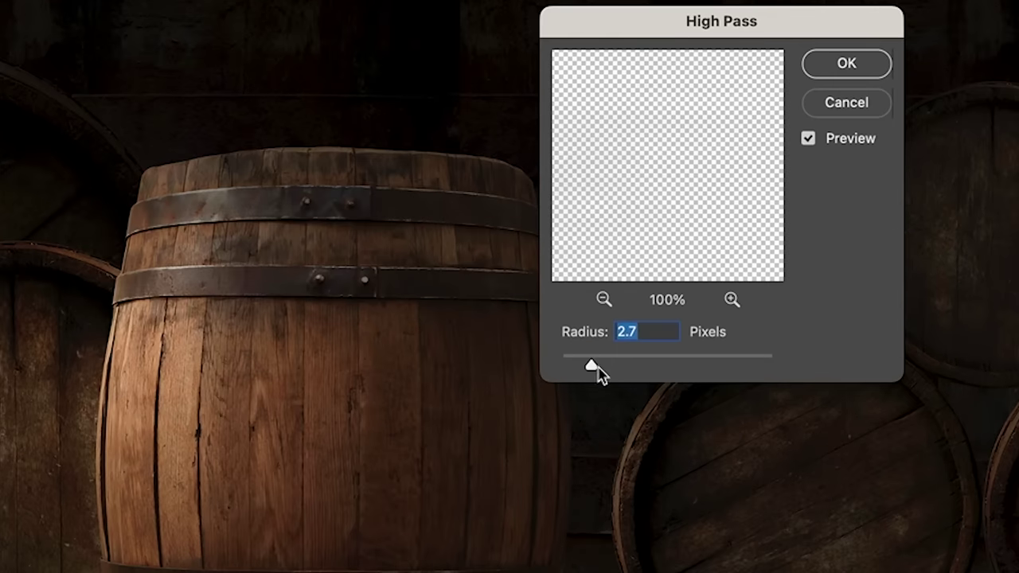
left_click_drag(592, 368, 542, 363)
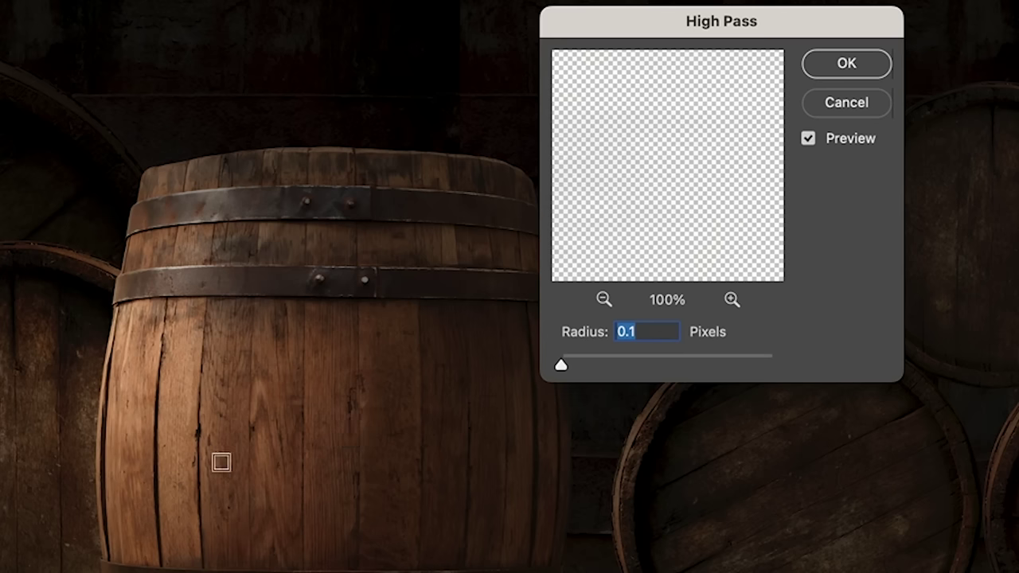
left_click_drag(562, 367, 596, 367)
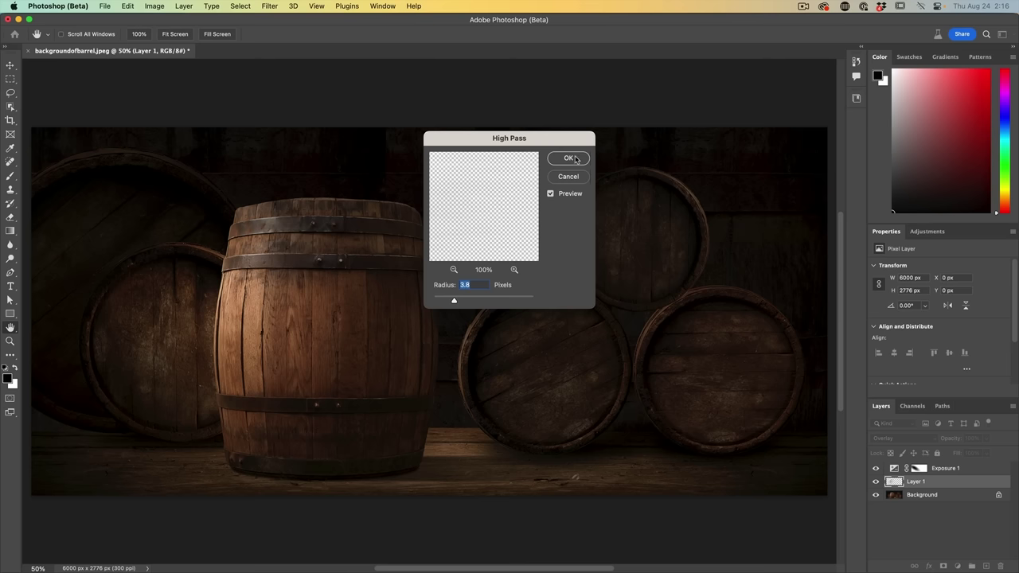
left_click(569, 158)
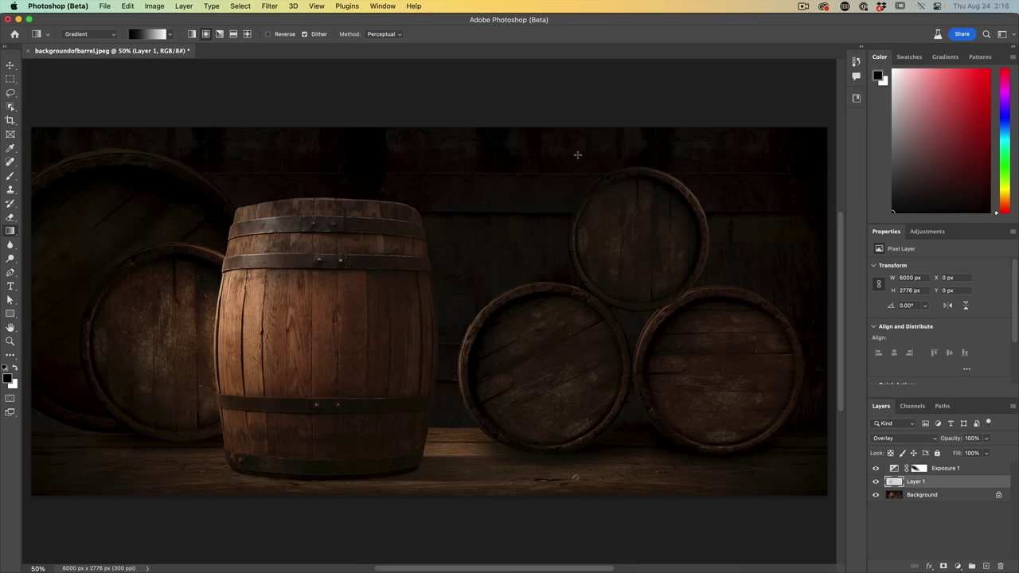
- Toggle Layer 1 and Exposure 1 visibility to compare the sharpened result against the original
left_click(875, 482)
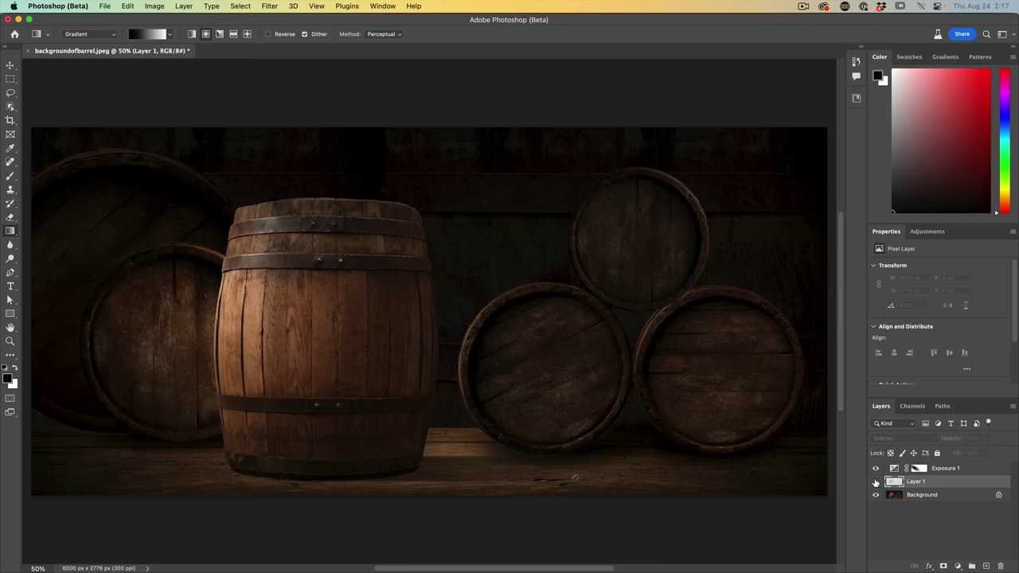
left_click(875, 483)
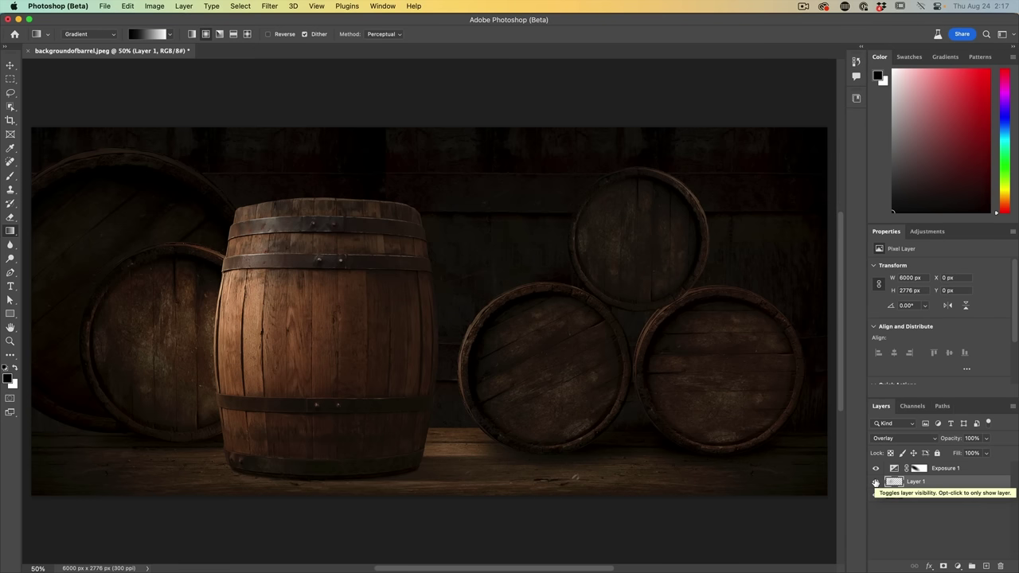
left_click_drag(875, 482, 876, 468)
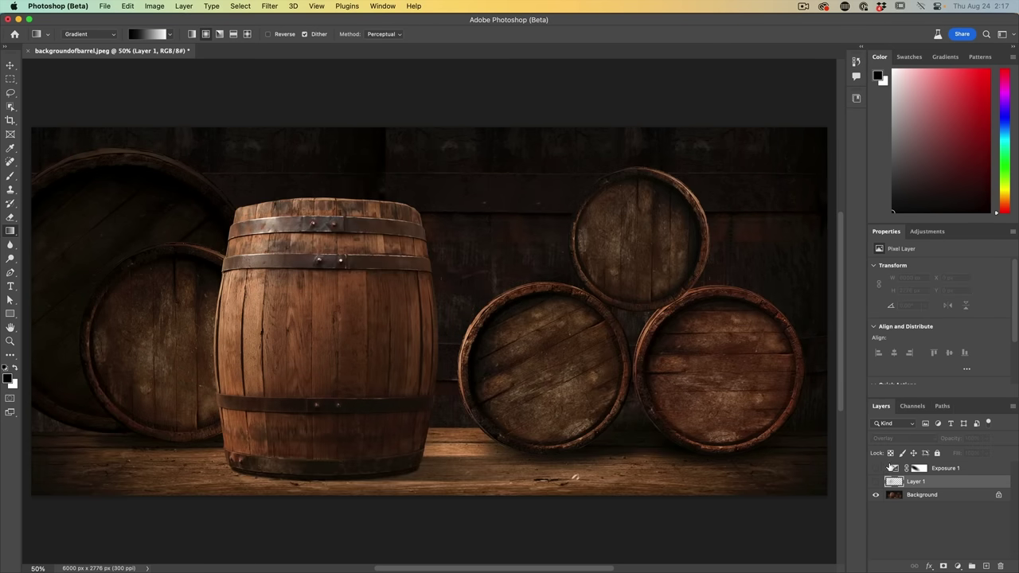
left_click(875, 482)
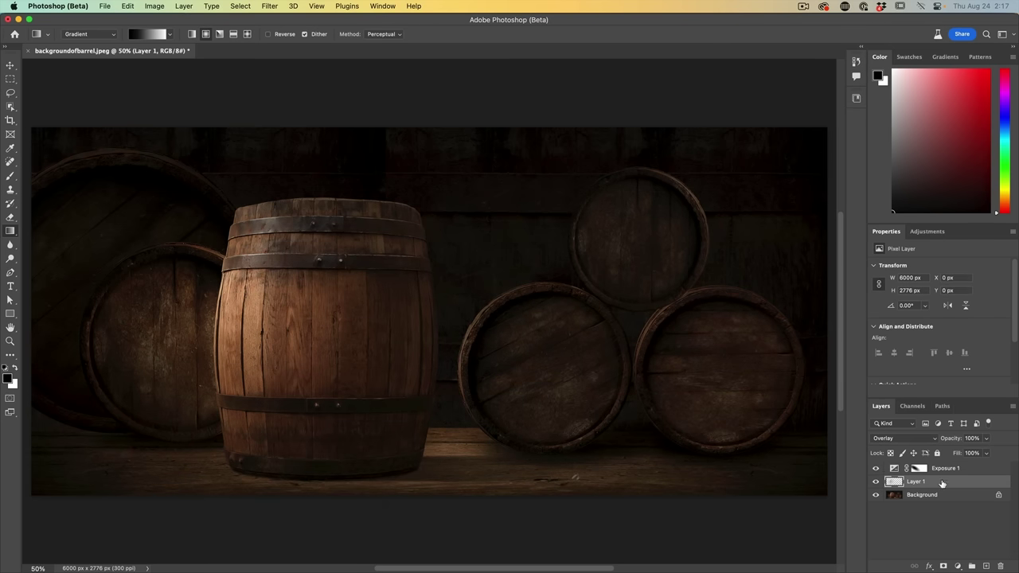